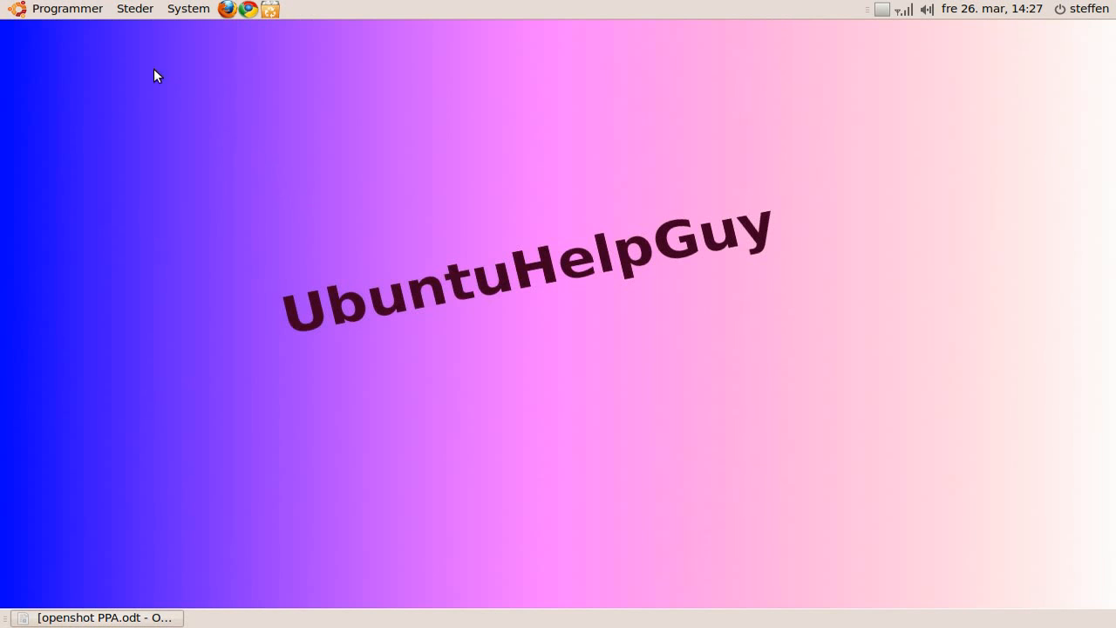
# Open a Terminal window
pyautogui.click(75, 11)
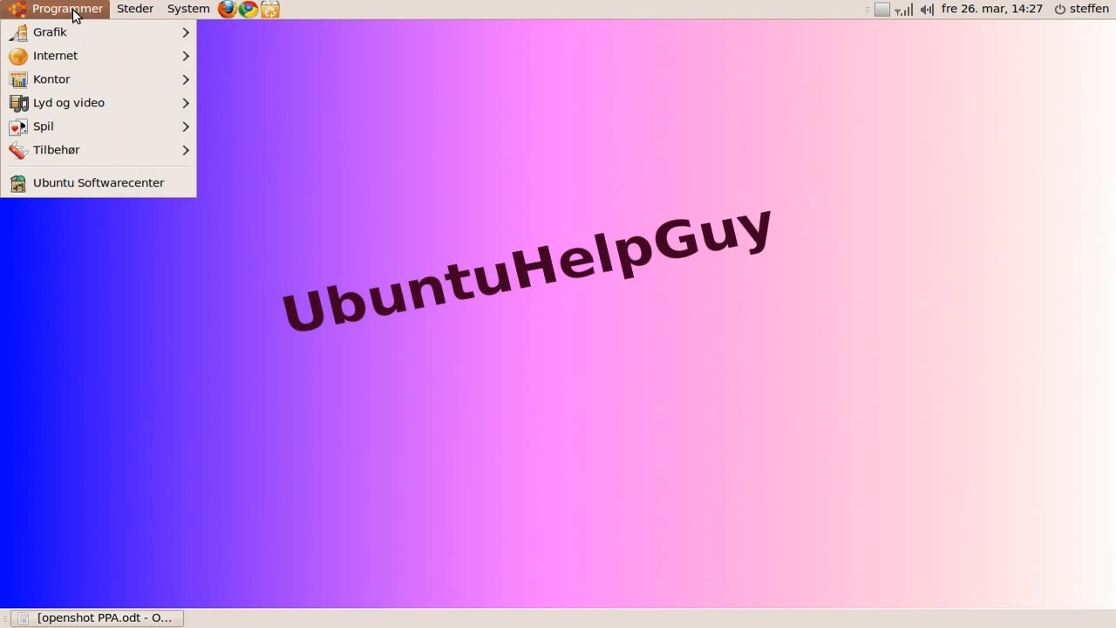
pyautogui.moveTo(113, 150)
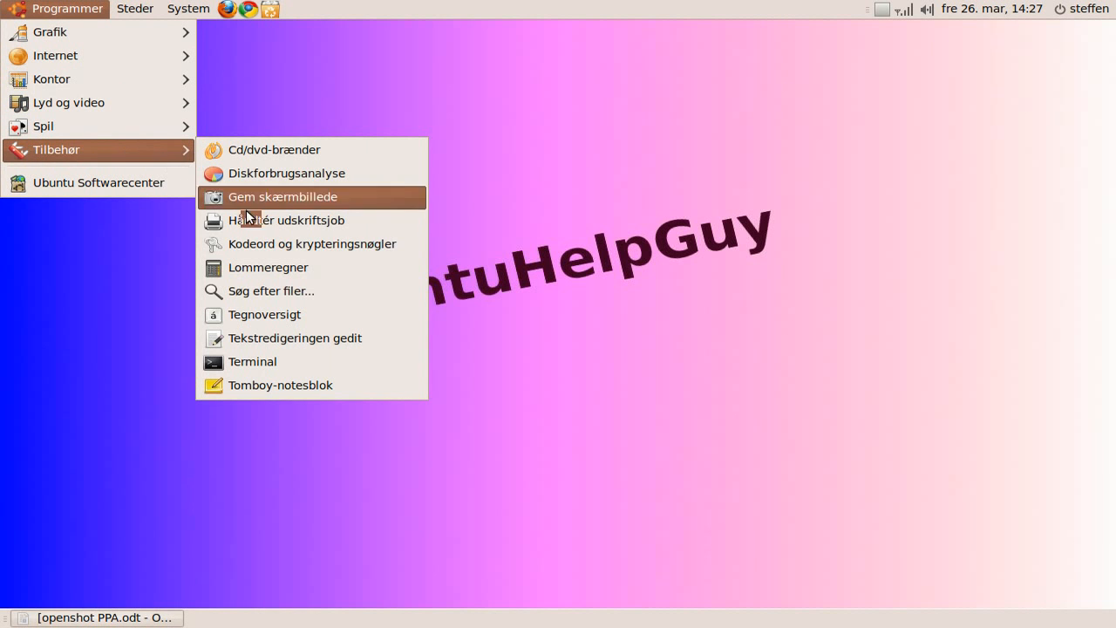
pyautogui.click(292, 359)
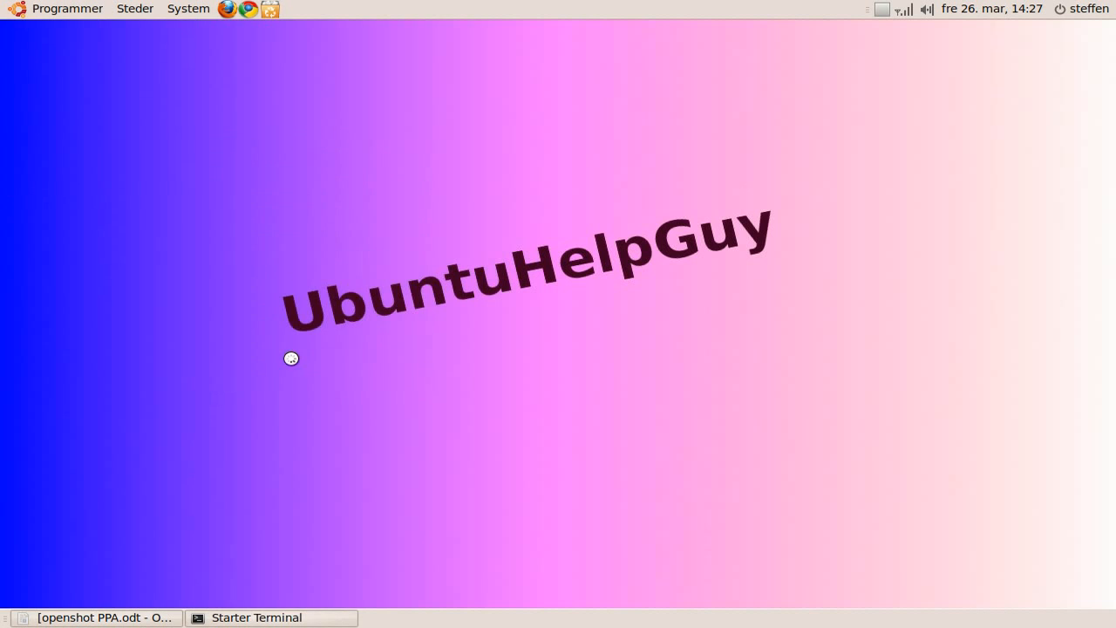
# Bring up the openshot PPA.odt document and arrange it below the terminal so its three installation commands can be read
pyautogui.click(141, 618)
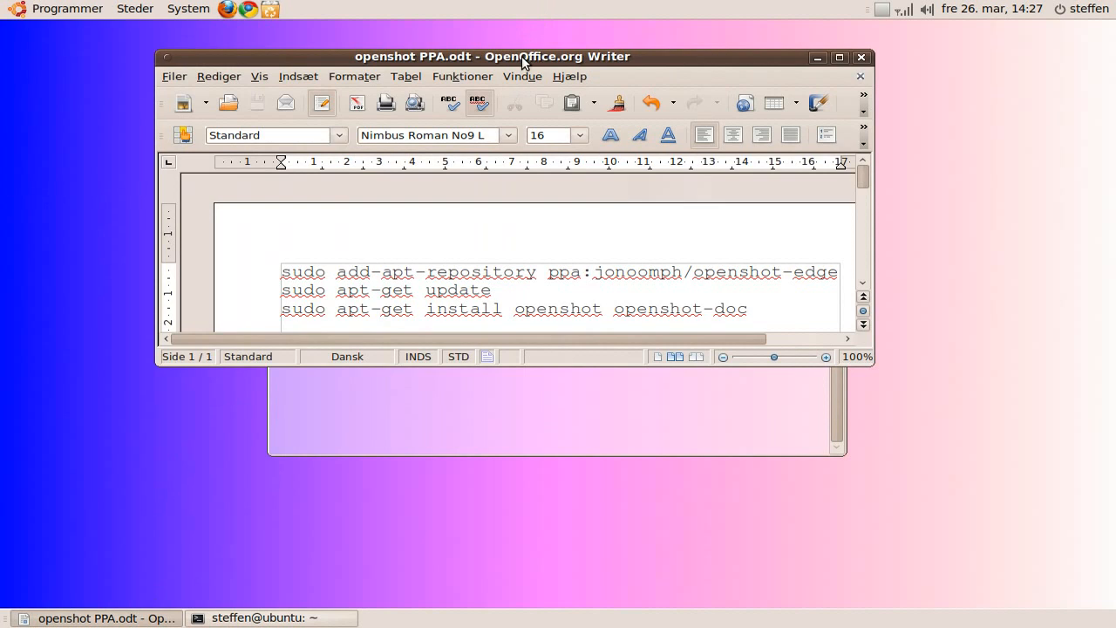
pyautogui.moveTo(524, 56); pyautogui.dragTo(517, 212)
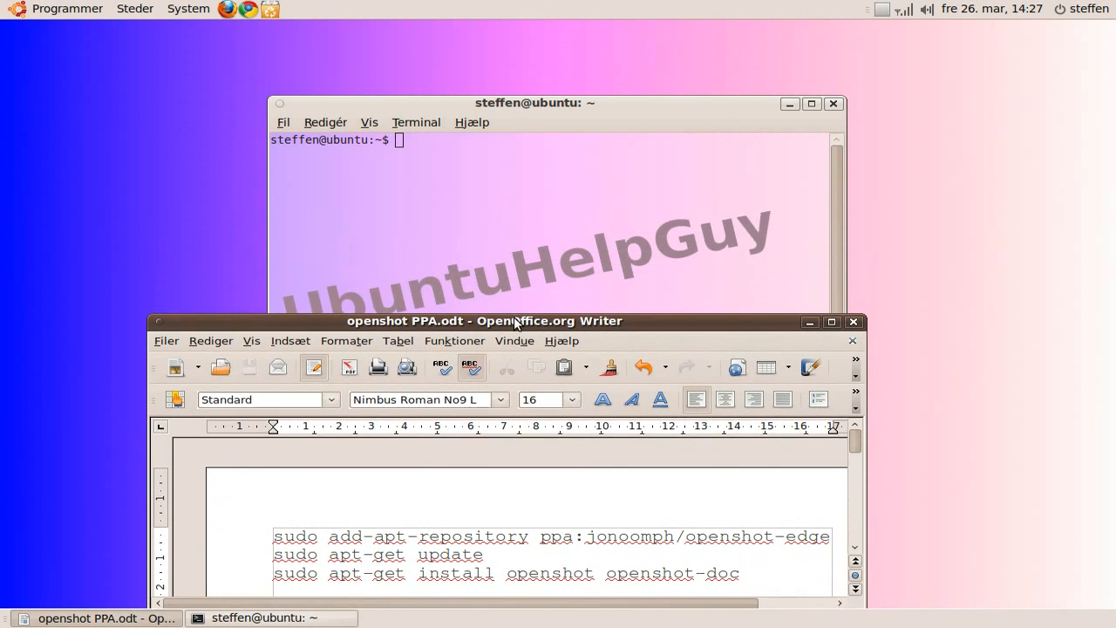
pyautogui.doubleClick(517, 220)
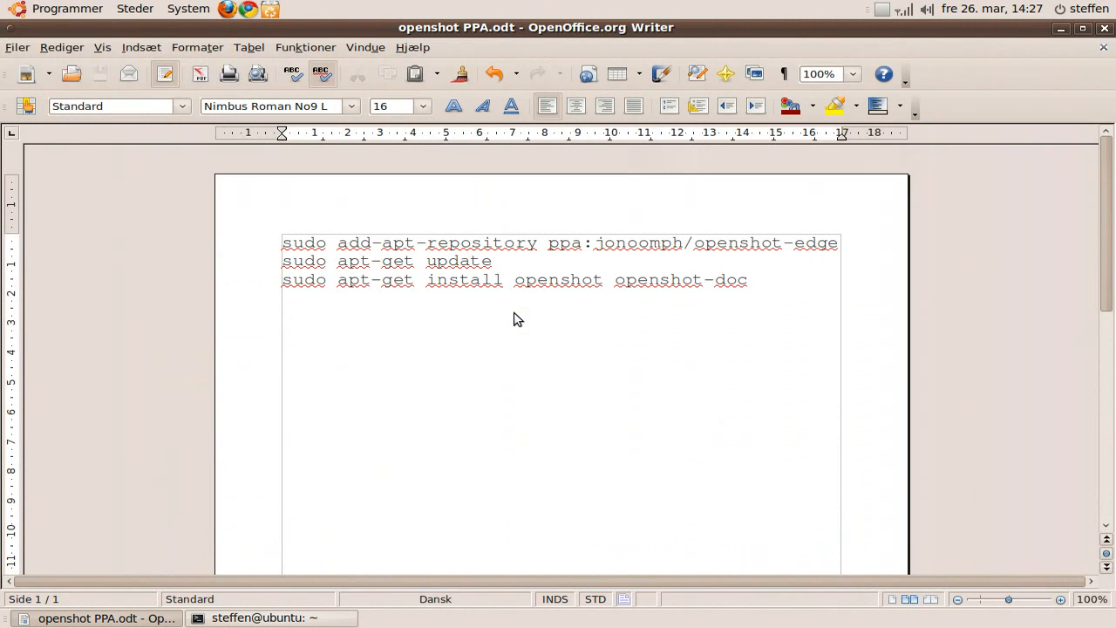
pyautogui.doubleClick(582, 30)
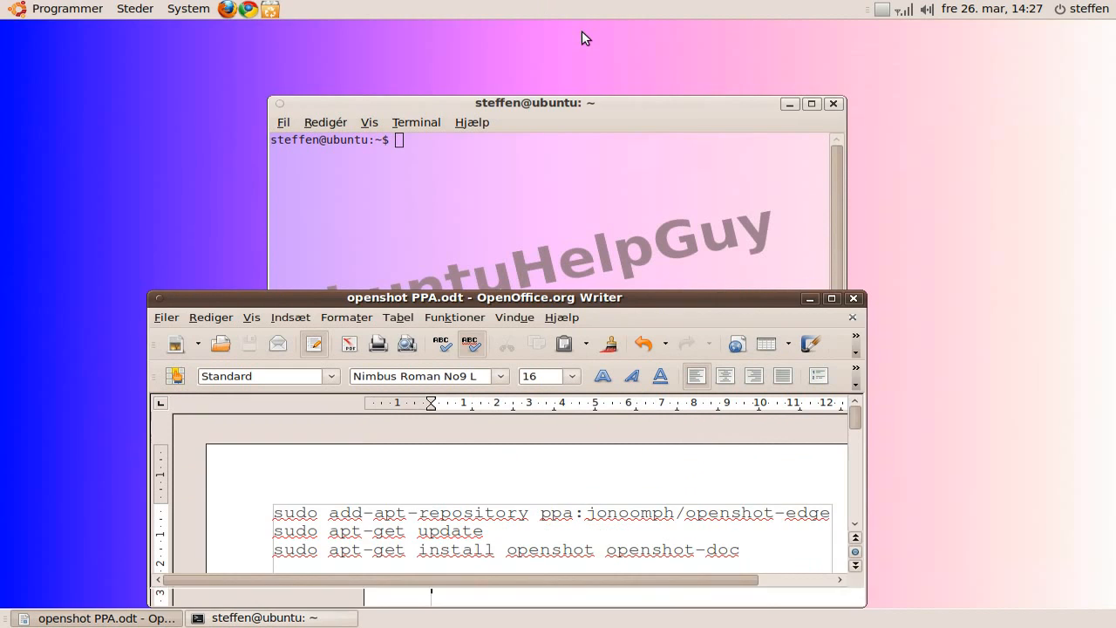
pyautogui.click(454, 151)
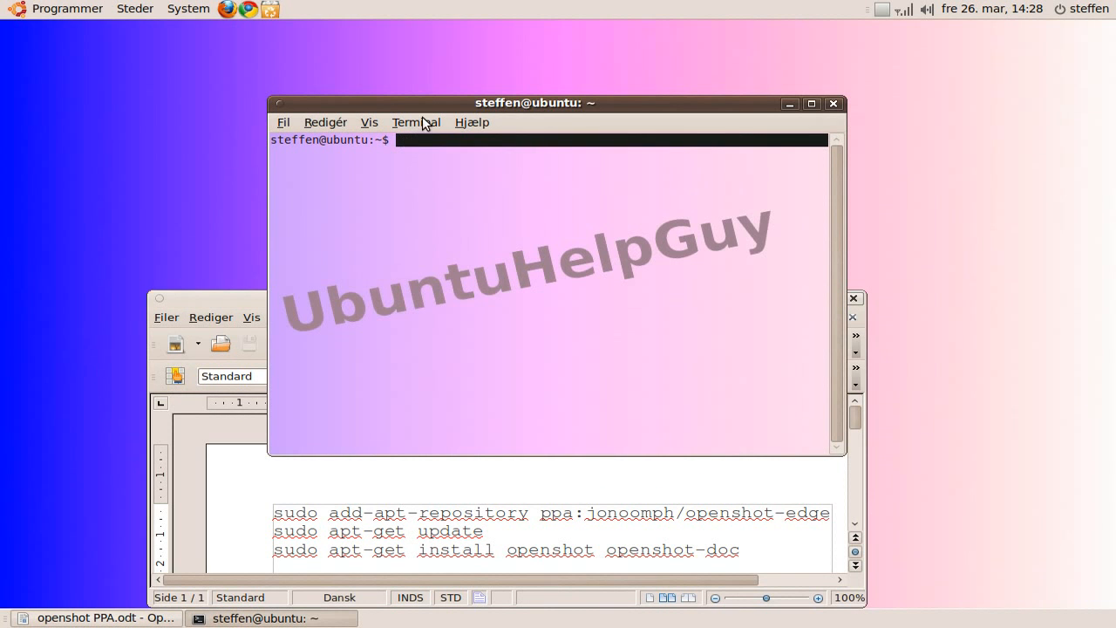
pyautogui.hotkey('alt', 'Tab')
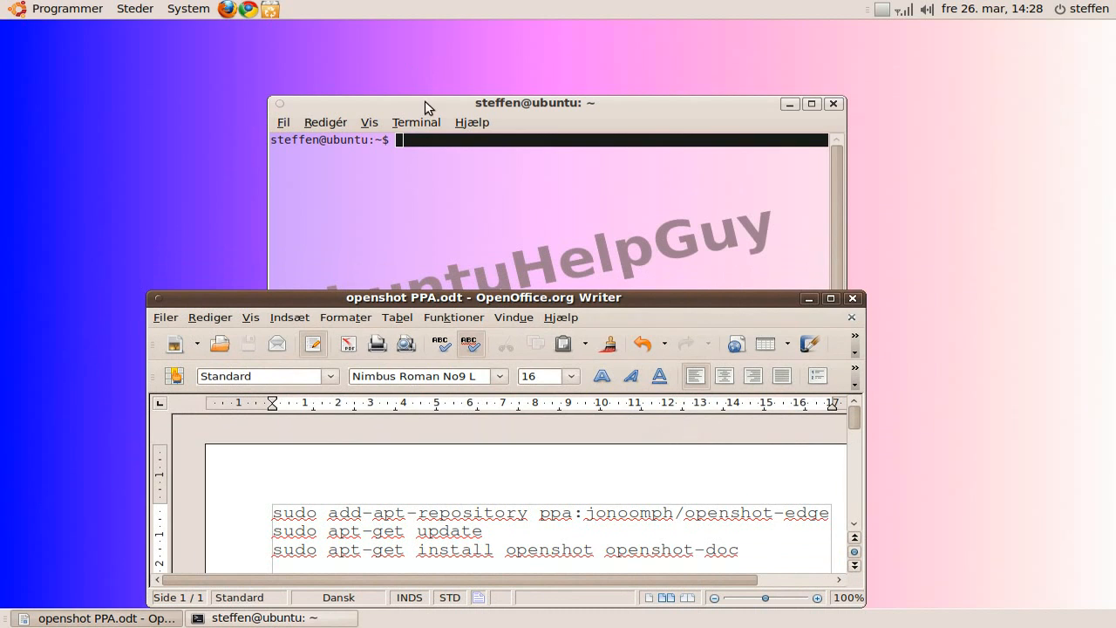
pyautogui.moveTo(427, 105); pyautogui.dragTo(426, 13)
pyautogui.click(194, 297)
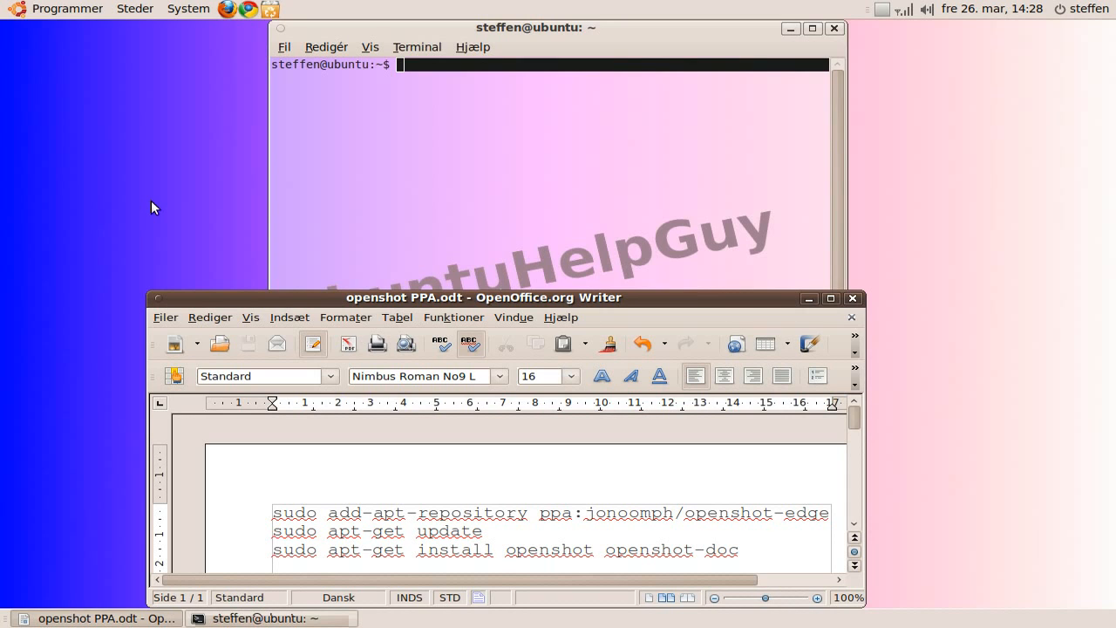
# Minimize the openshot PPA.odt document and close the terminal
pyautogui.click(809, 299)
pyautogui.click(835, 28)
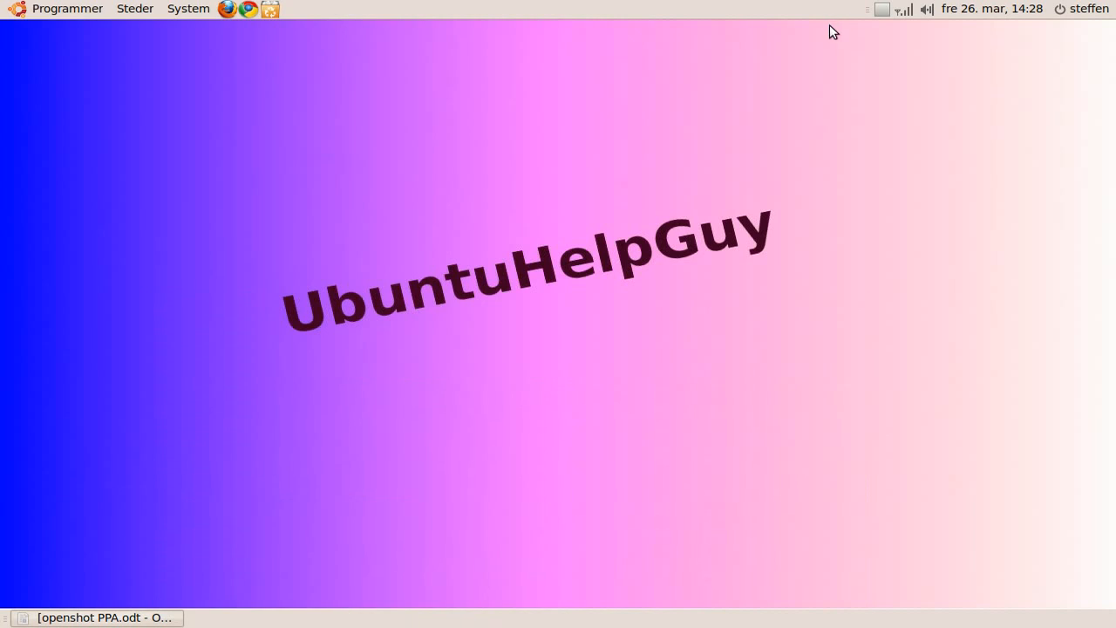
# Launch OpenShot Video Editor
pyautogui.click(52, 12)
pyautogui.moveTo(86, 104)
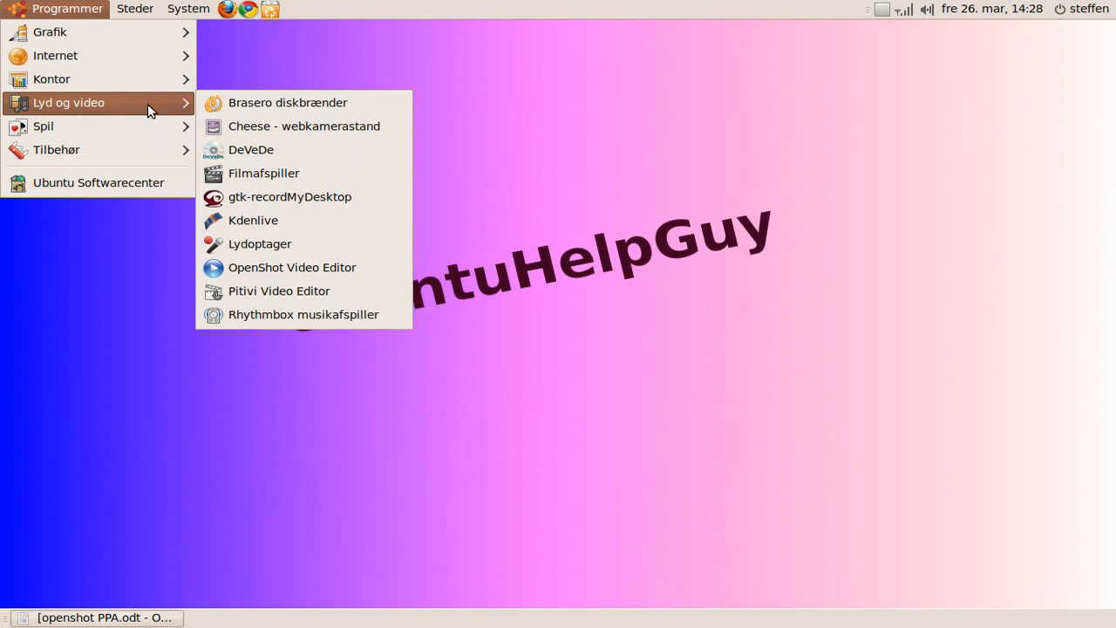
pyautogui.click(264, 267)
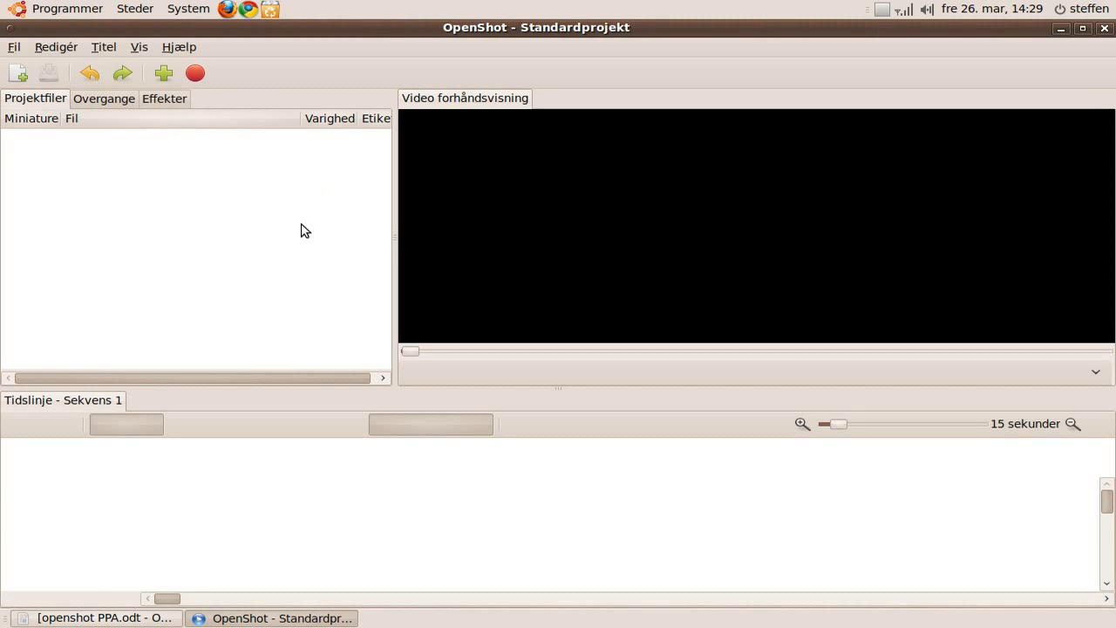
# Import movie_01_01.avi from the movie folder and UHG.jpg from the Billeder folder into the project files
pyautogui.click(162, 77)
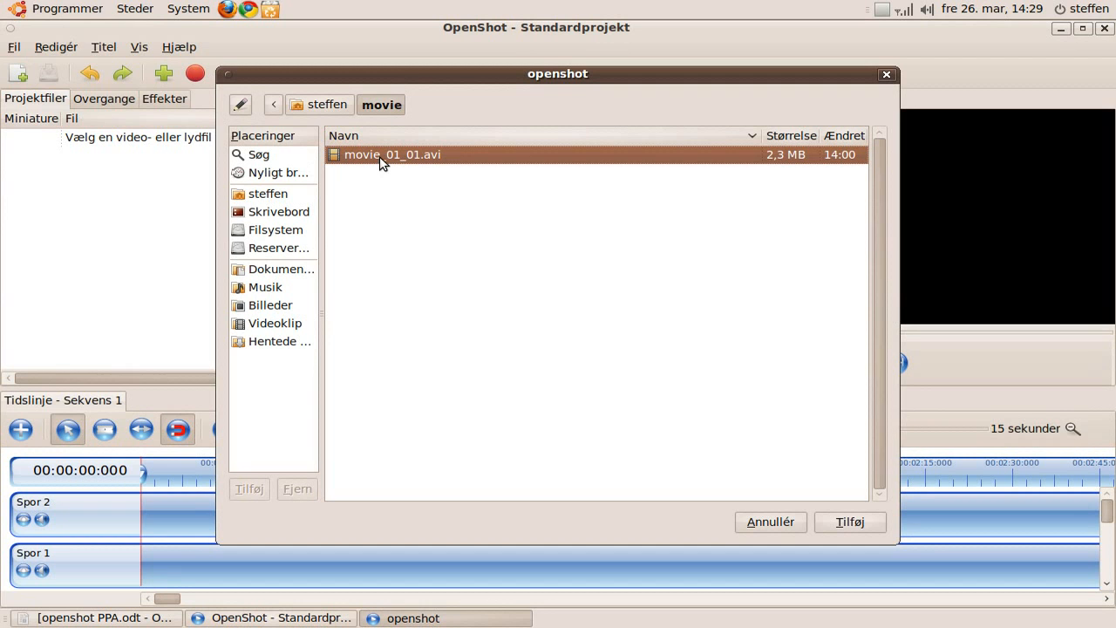
pyautogui.doubleClick(380, 156)
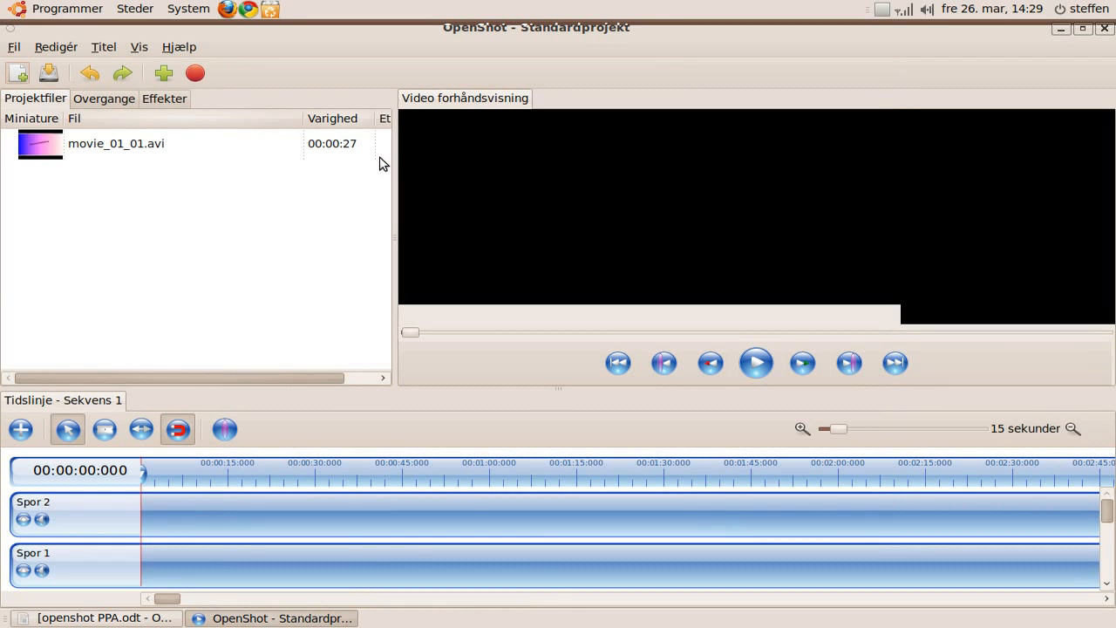
pyautogui.click(163, 73)
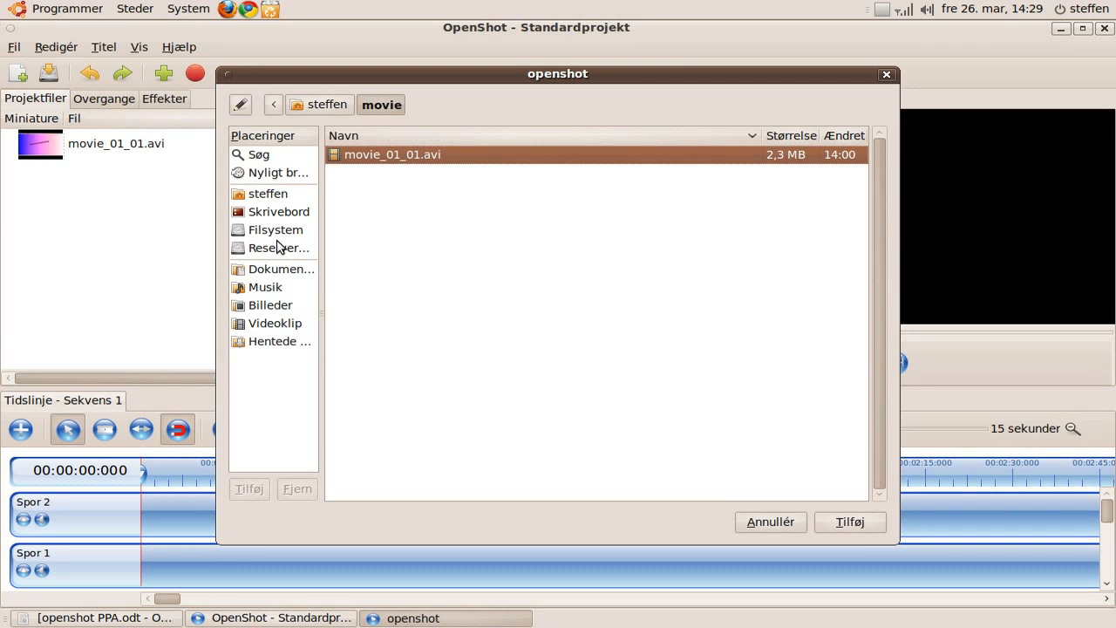
pyautogui.click(272, 307)
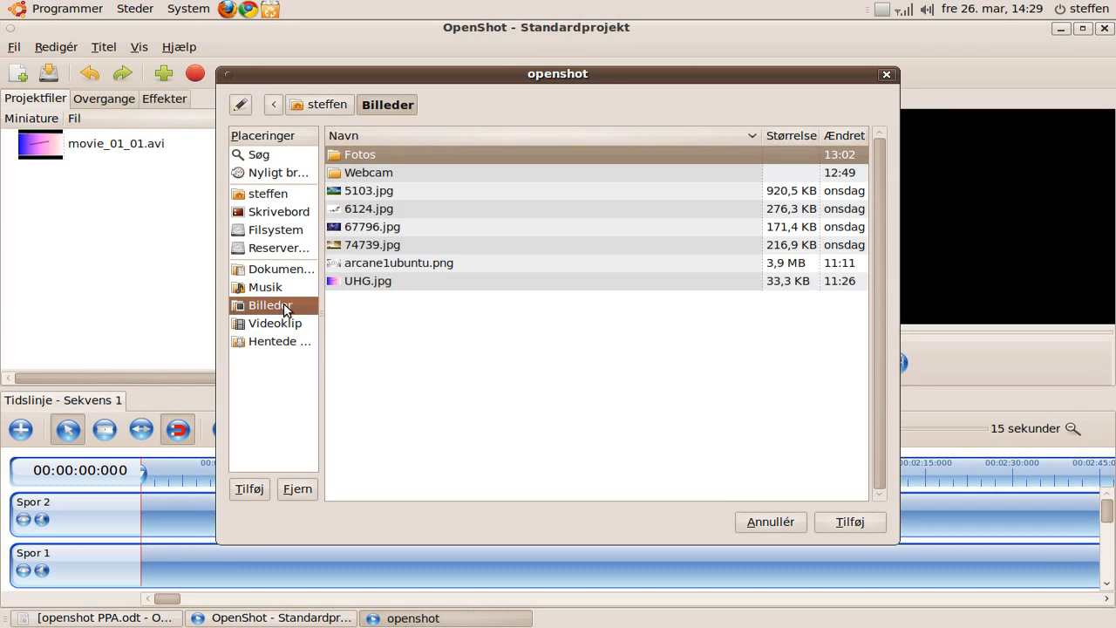
pyautogui.doubleClick(394, 281)
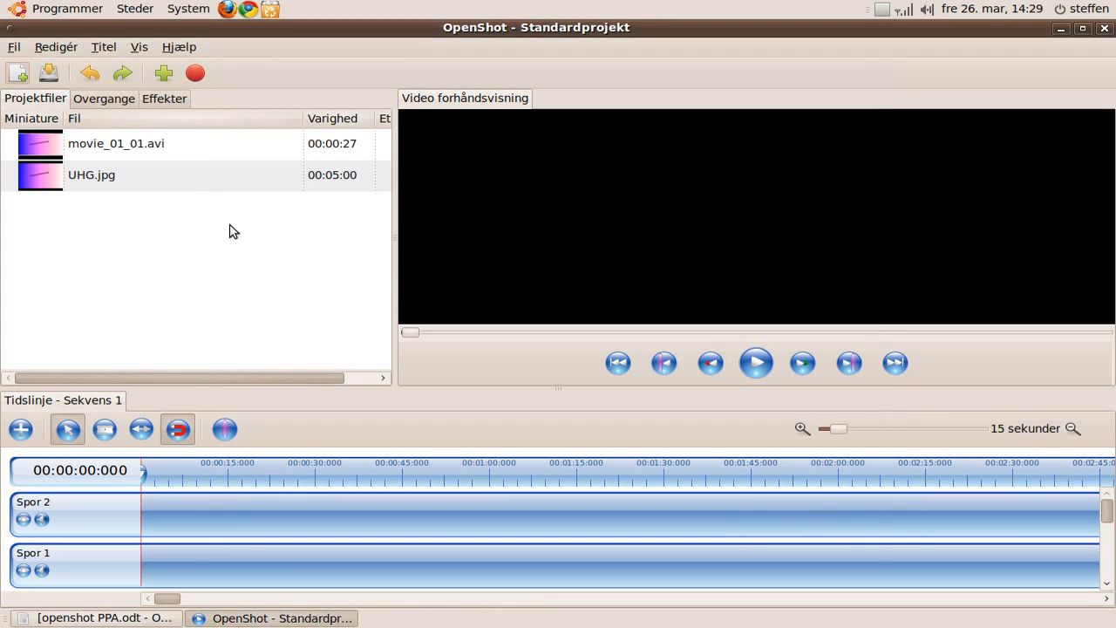
# Place movie_01_01.avi on Spor 2 starting at about 13 seconds, and UHG.jpg at the start of the same track
pyautogui.moveTo(154, 146)
pyautogui.mouseDown()
pyautogui.moveTo(224, 267)
pyautogui.moveTo(282, 526)
pyautogui.moveTo(287, 517)
pyautogui.moveTo(259, 517)
pyautogui.mouseUp()
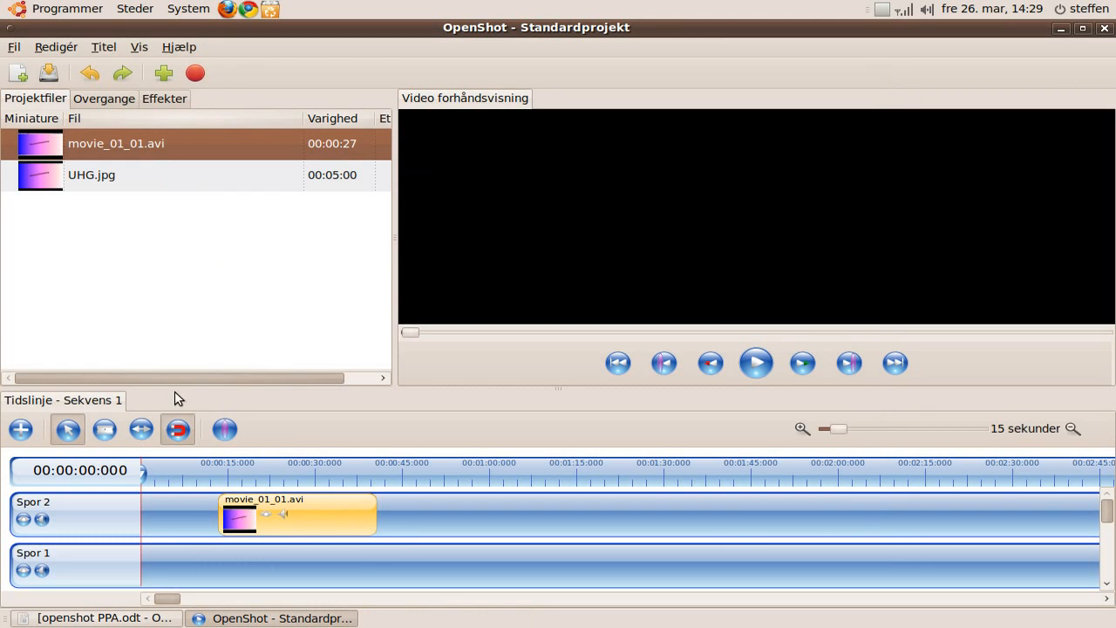
pyautogui.moveTo(83, 186); pyautogui.dragTo(161, 511)
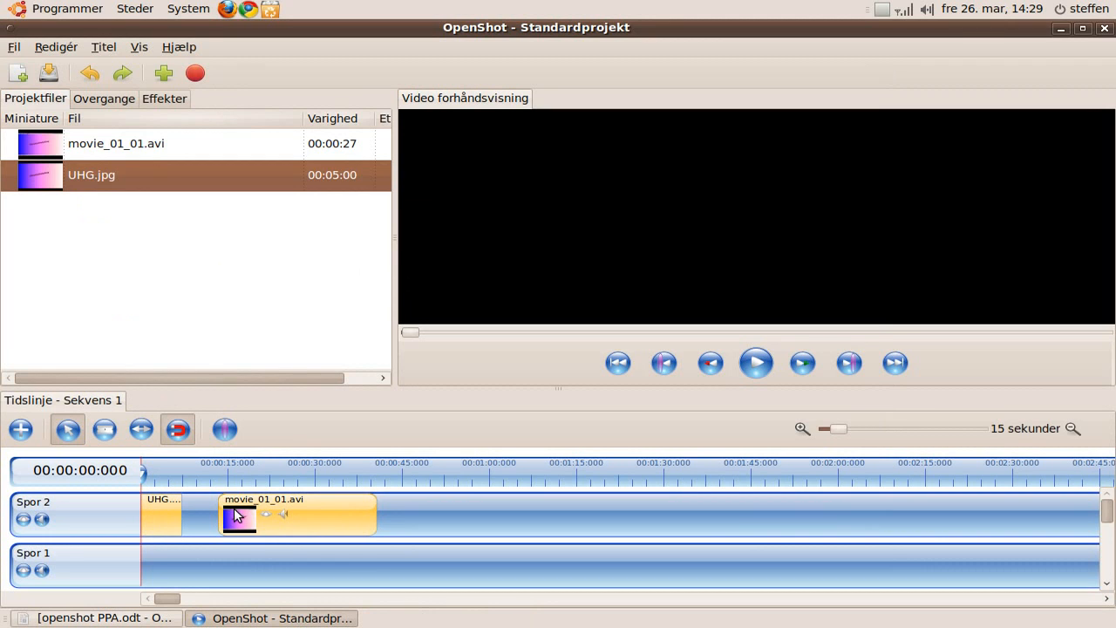
# Split the movie_01_01.avi clip on Spor 2 at about 35 seconds and remove the short end piece
pyautogui.click(105, 429)
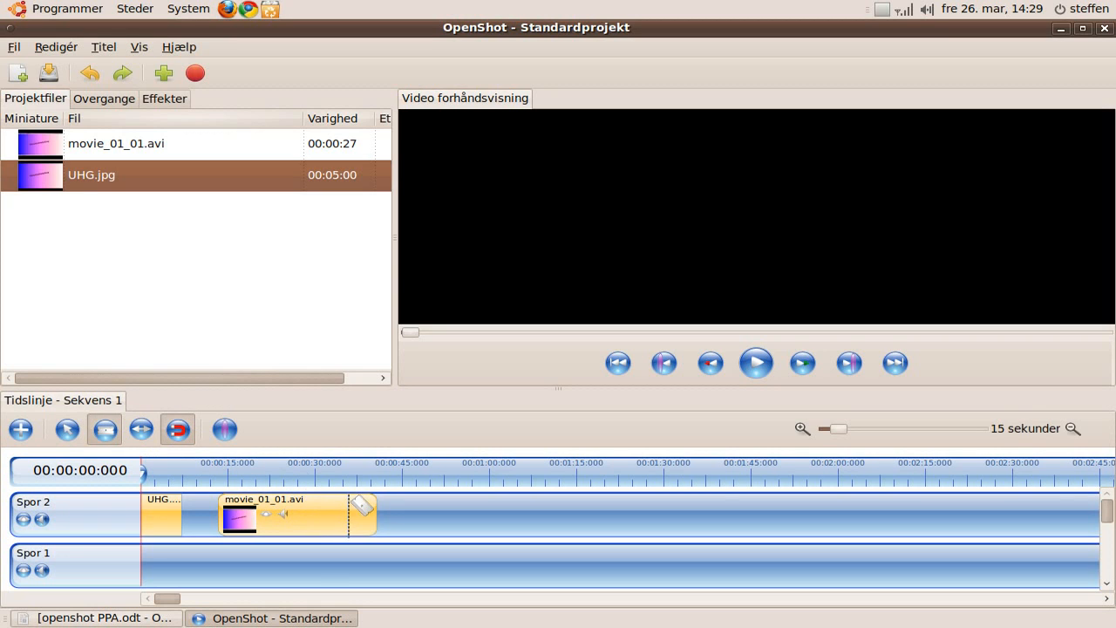
pyautogui.click(347, 501)
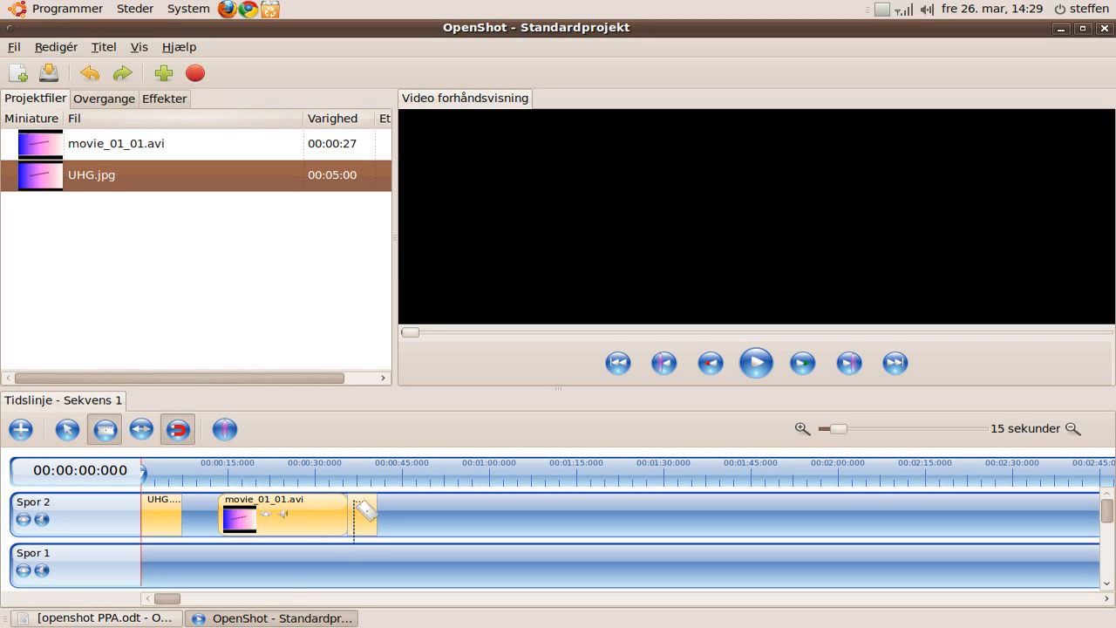
pyautogui.rightClick(361, 517)
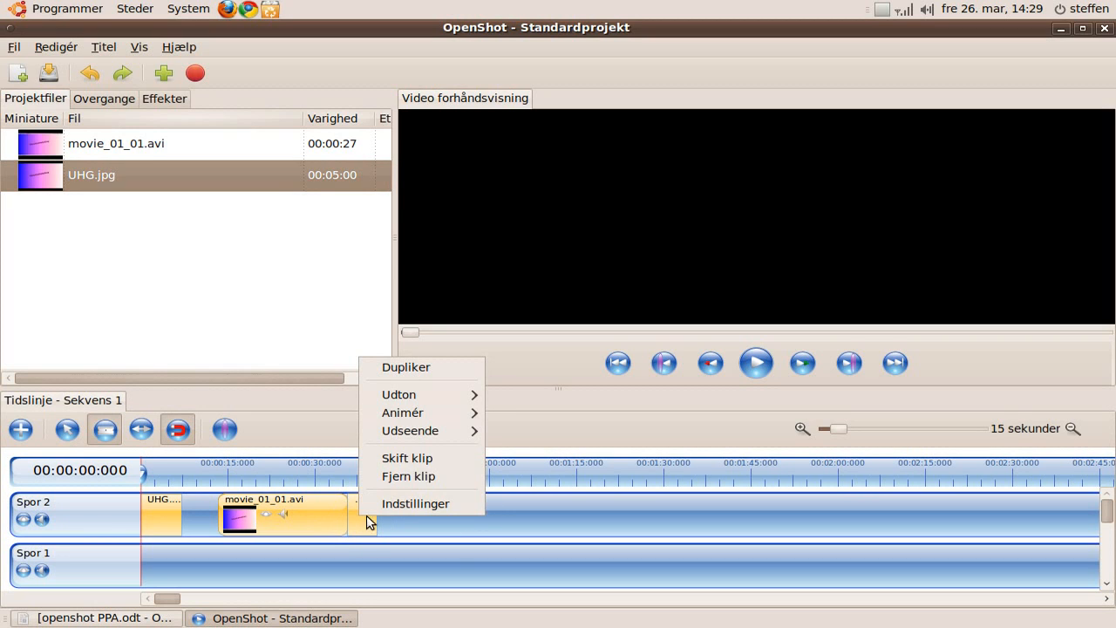
pyautogui.click(382, 477)
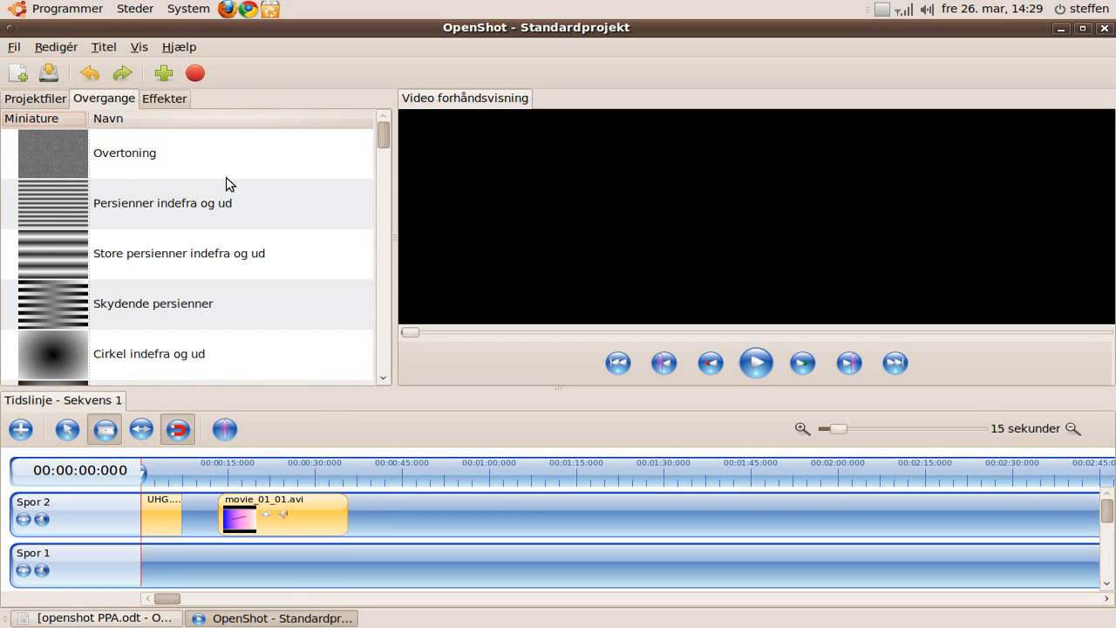
# Add the Fraktal 7 transition between the UHG.jpg and movie_01_01.avi clips on Spor 2, and return to the selection tool
pyautogui.moveTo(385, 137); pyautogui.dragTo(369, 203)
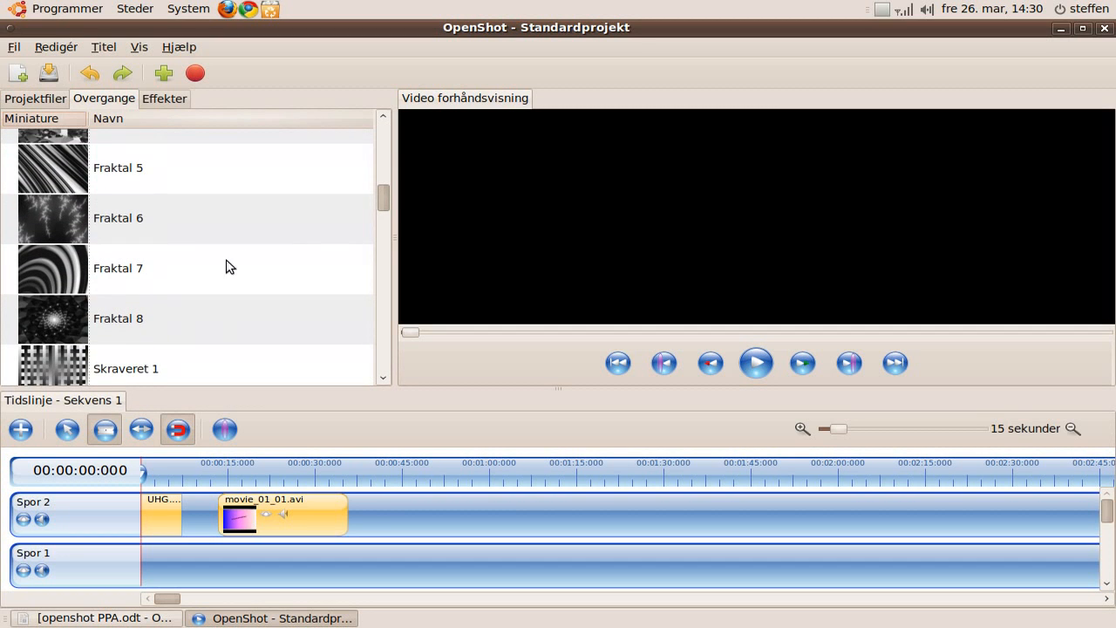
pyautogui.moveTo(66, 270); pyautogui.dragTo(230, 514)
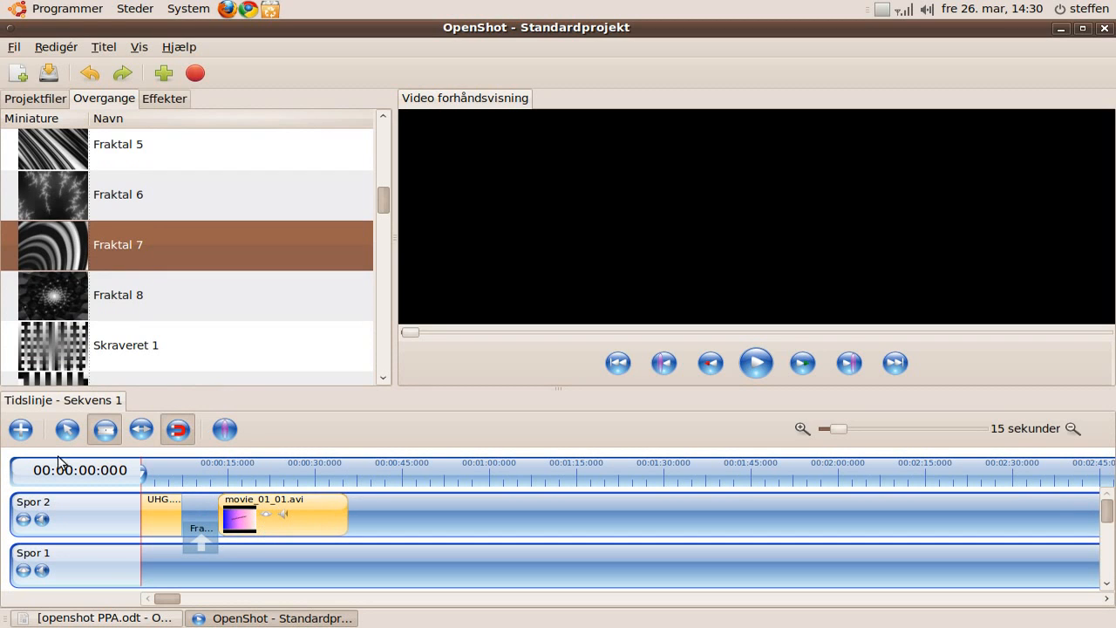
pyautogui.click(67, 429)
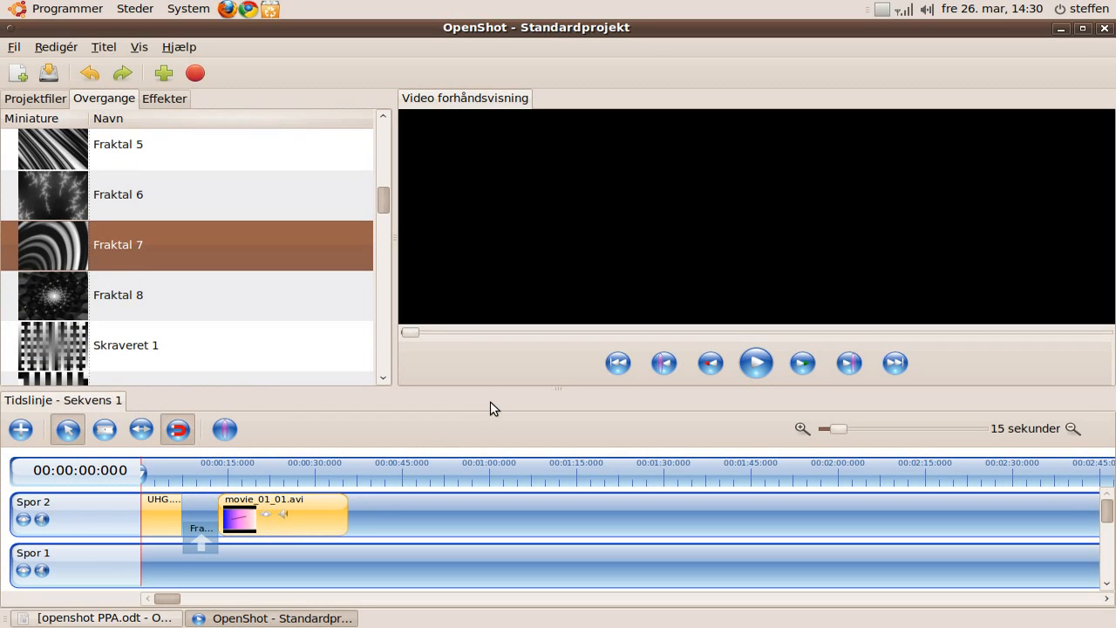
# Start a video export with the file name sdhjfsjdkfh and Skrivebord as the export folder
pyautogui.click(196, 73)
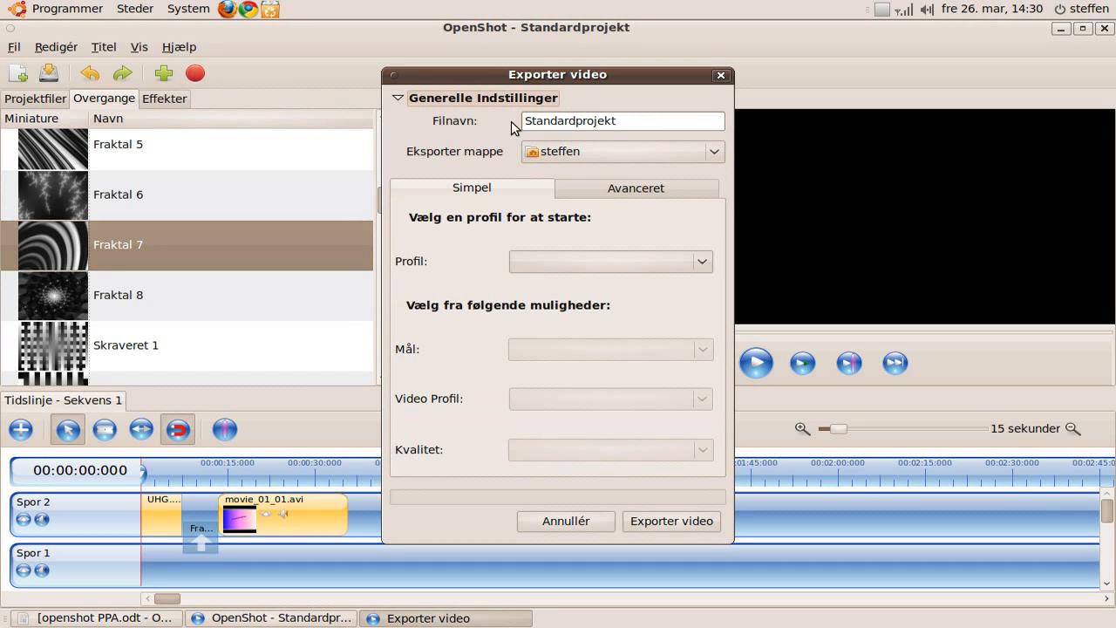
pyautogui.moveTo(630, 118); pyautogui.dragTo(526, 119)
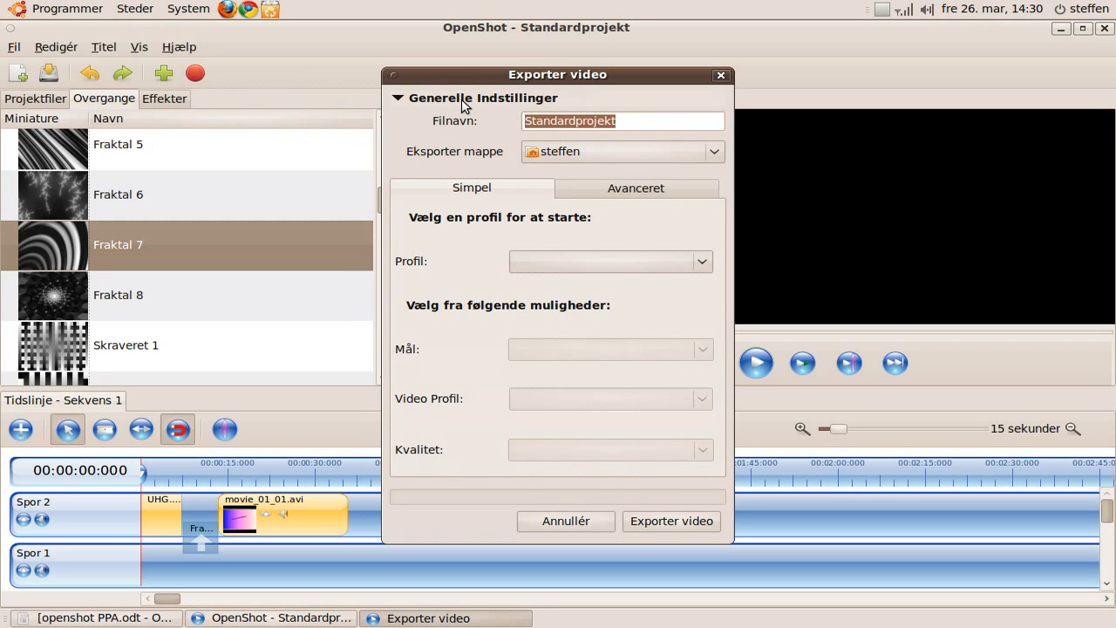
pyautogui.write('sdhjfsjdkfh')
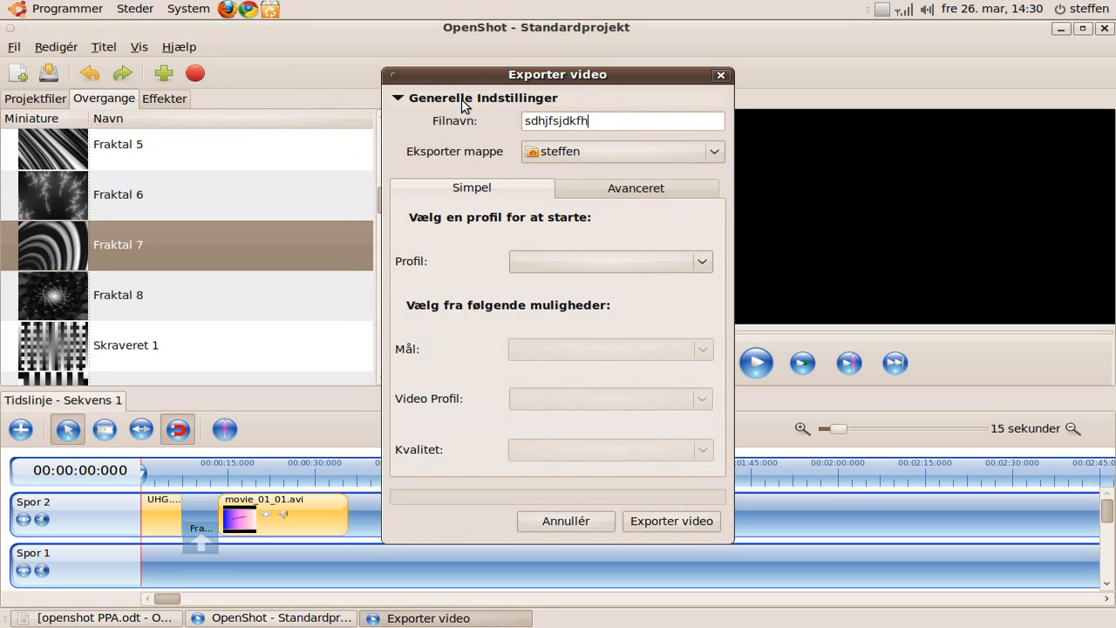
pyautogui.click(643, 156)
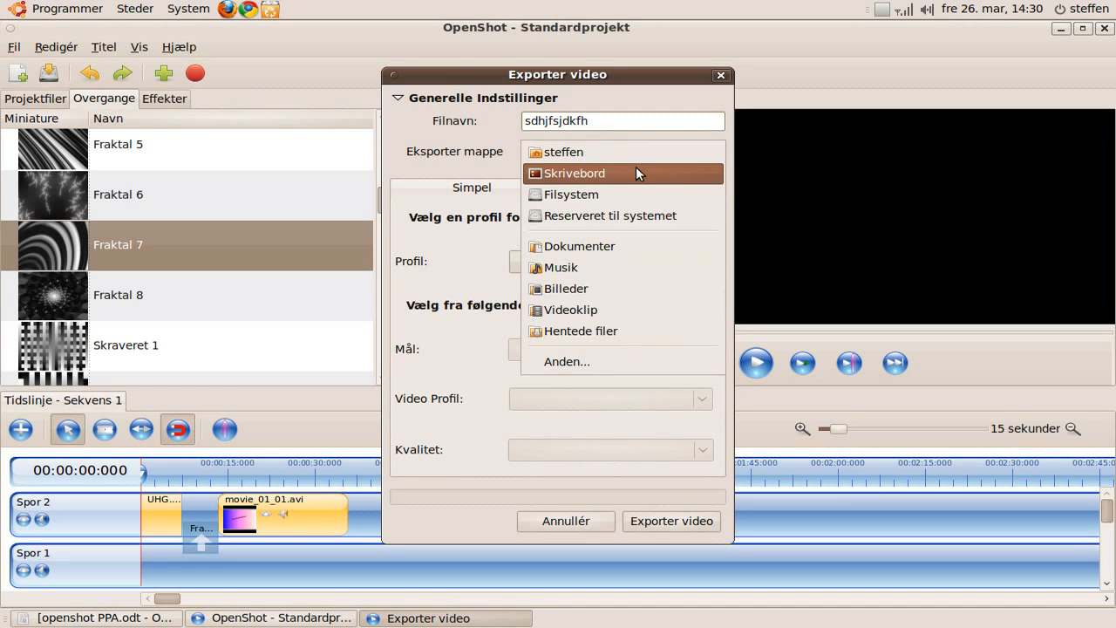
pyautogui.click(634, 173)
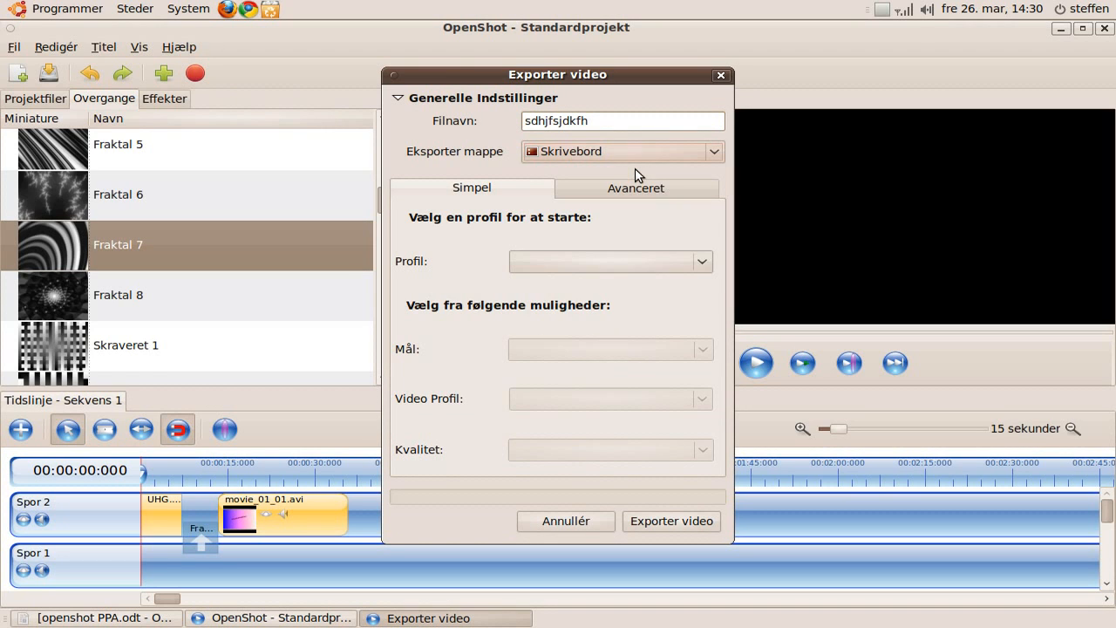
# Configure the export with profile Web, target YouTube-HD, video profile HDV 720 25p and quality Høj
pyautogui.click(605, 261)
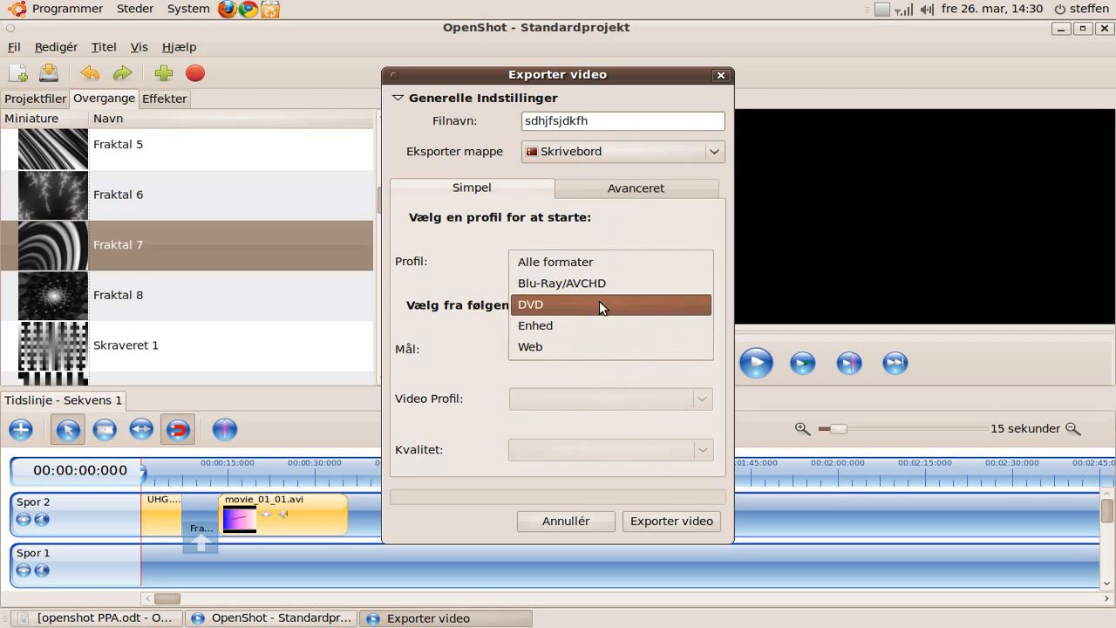
pyautogui.click(595, 347)
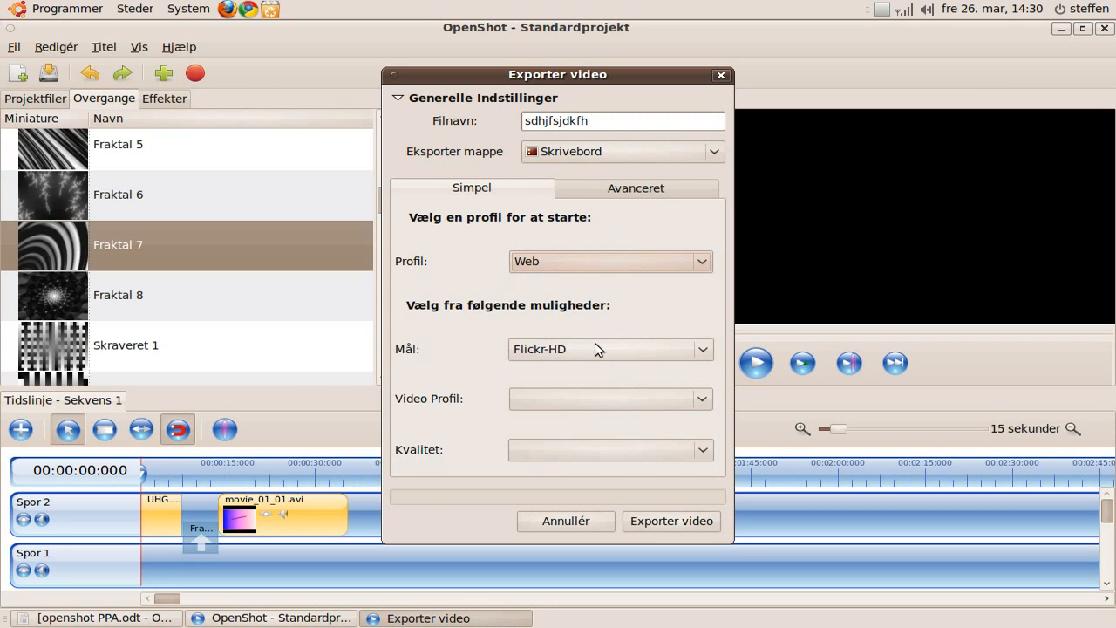
pyautogui.click(589, 353)
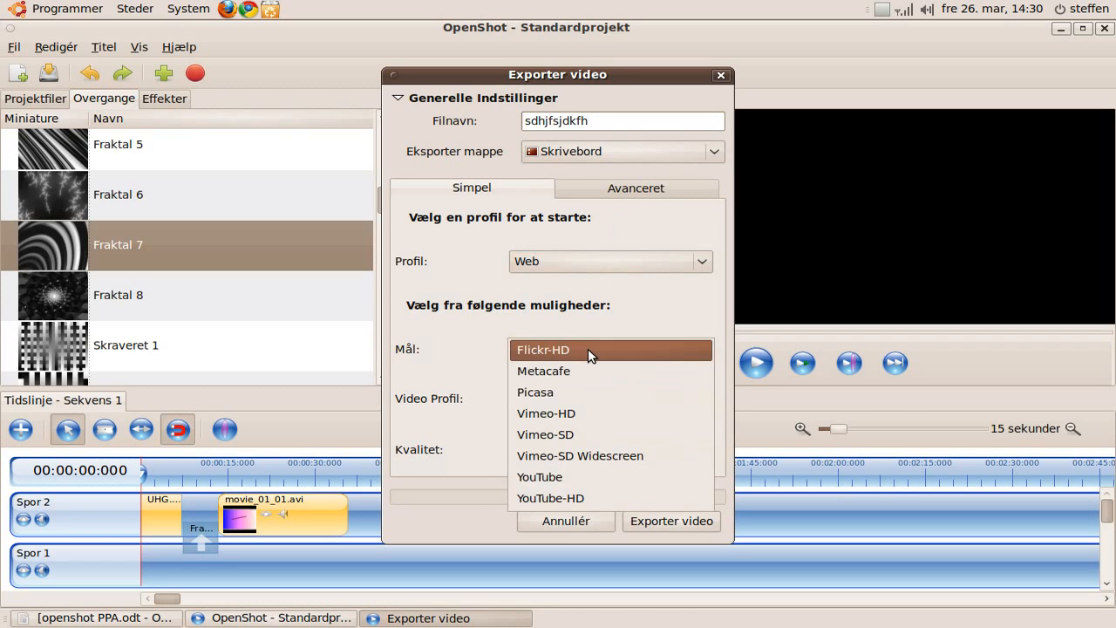
pyautogui.click(591, 496)
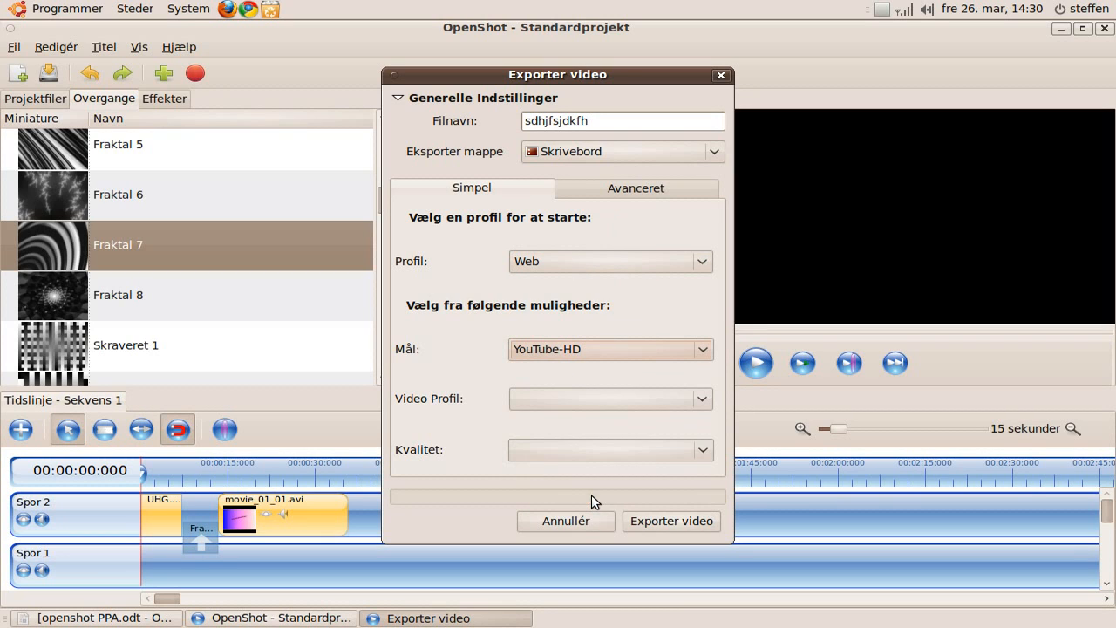
pyautogui.click(565, 401)
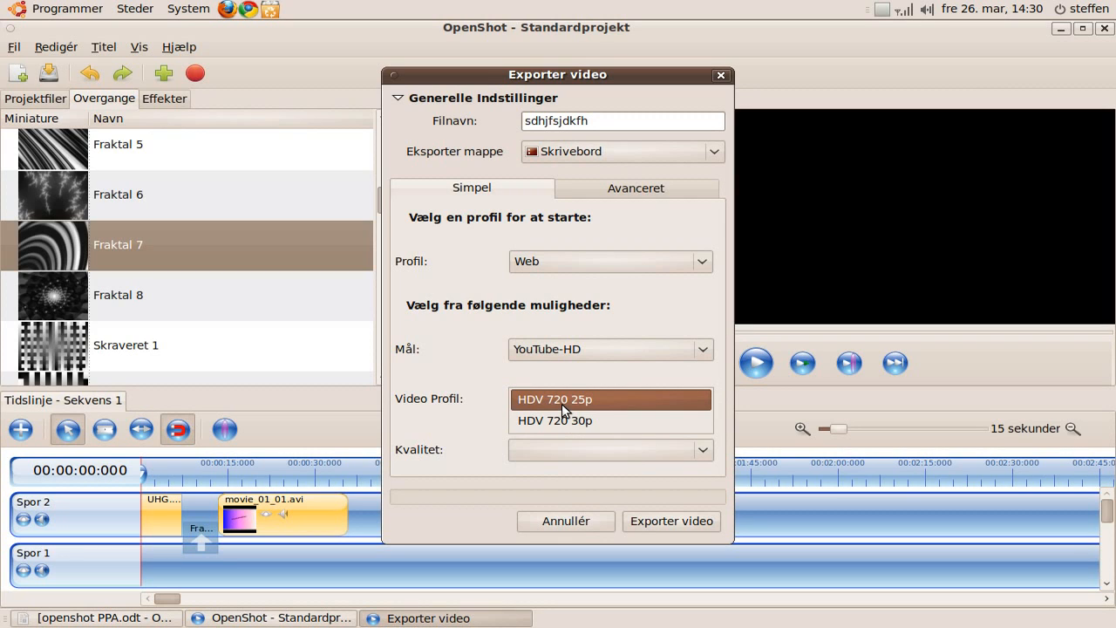
pyautogui.click(563, 408)
pyautogui.click(567, 449)
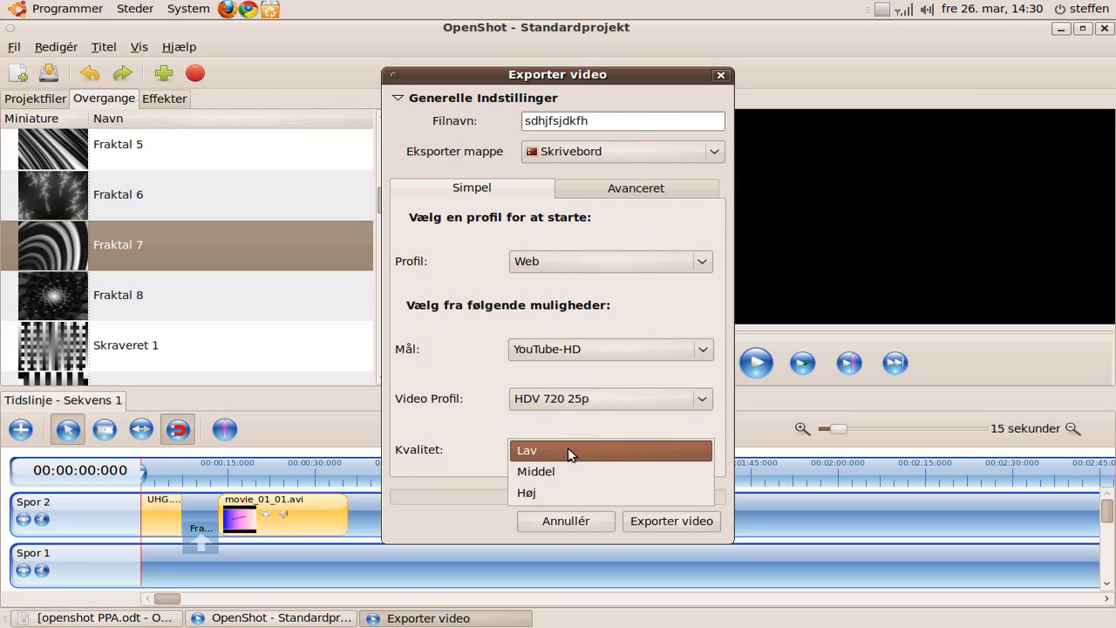
pyautogui.click(571, 494)
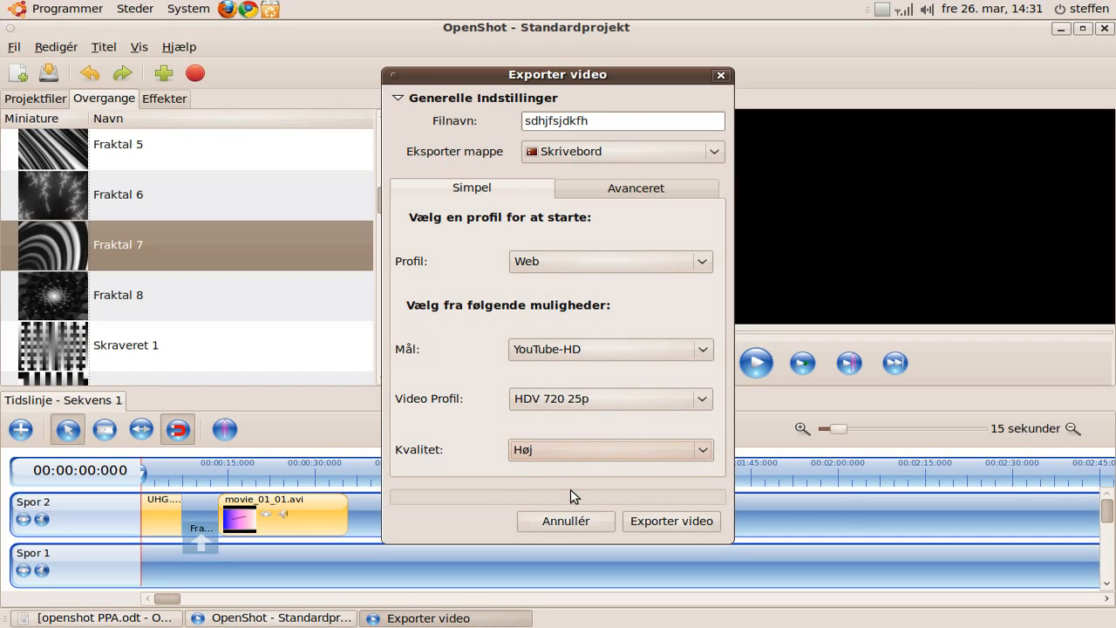